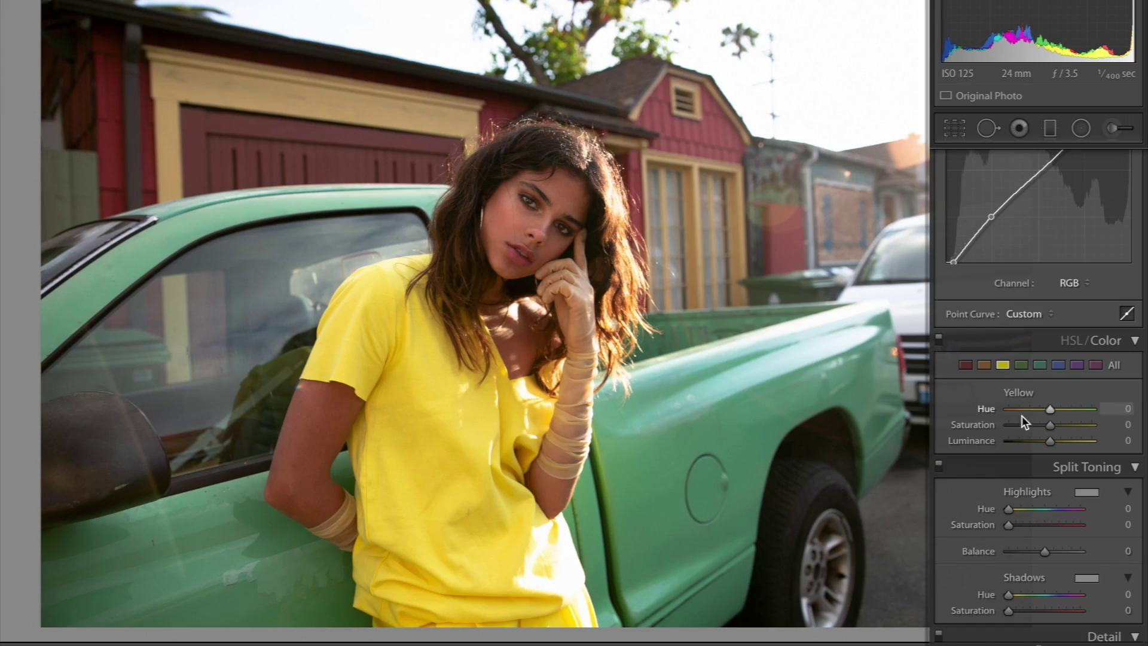
# Tone down the yellow shirt by setting Yellow Saturation to −23
pyautogui.moveTo(1035, 425); pyautogui.dragTo(1053, 443)
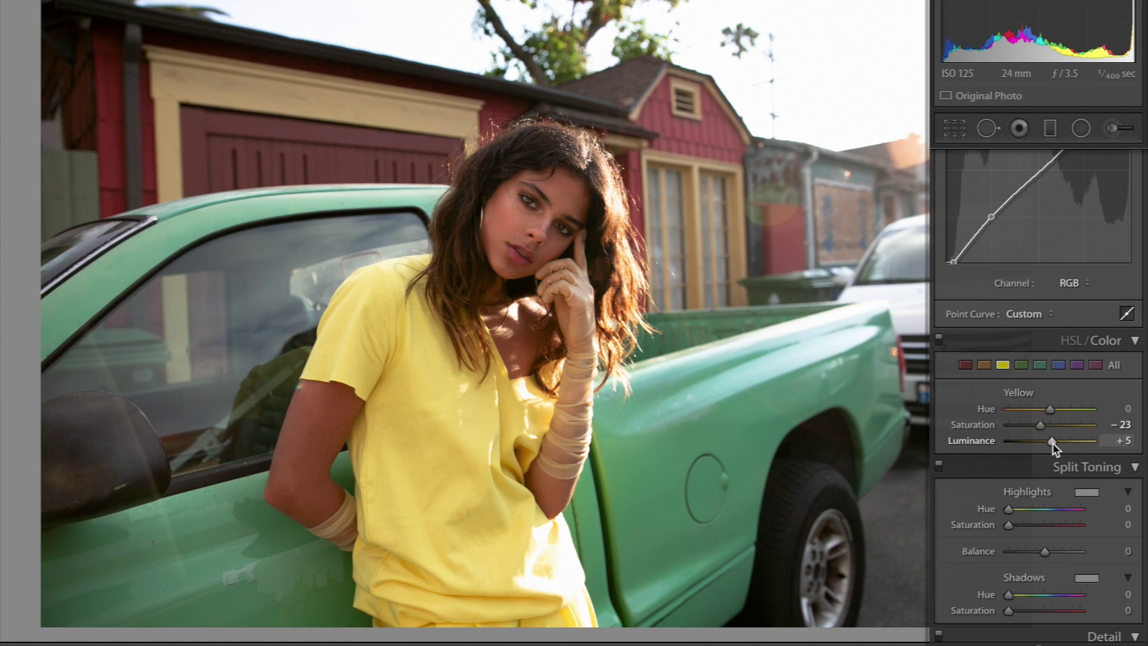
pyautogui.scroll(-3, 1052, 447)
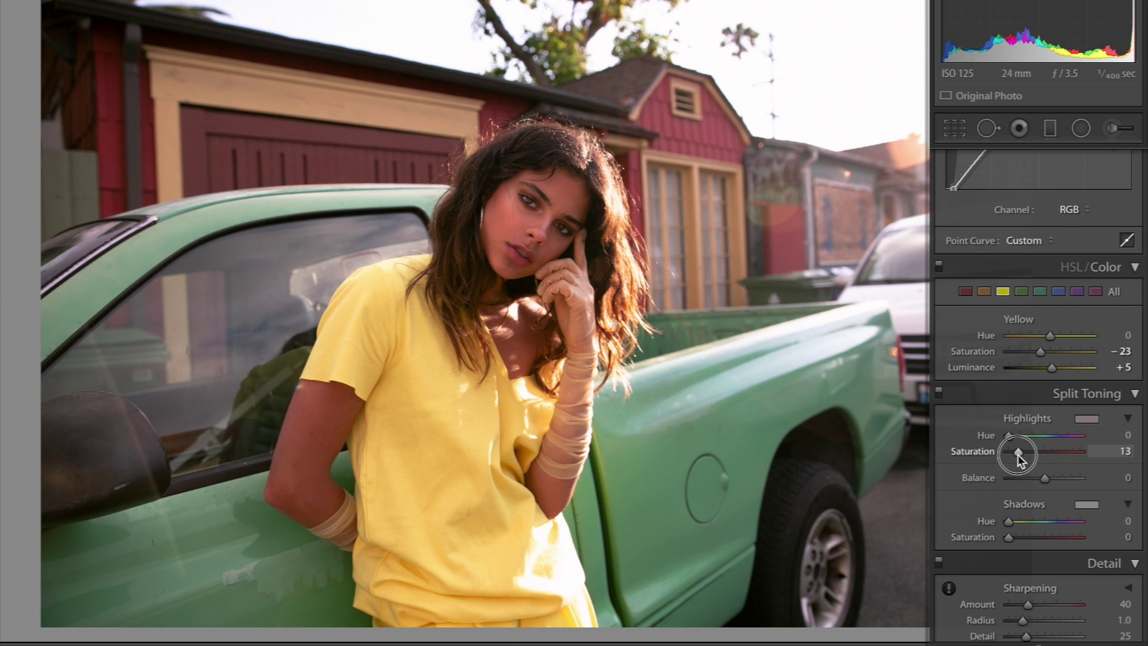
pyautogui.scroll(-8, 998, 389)
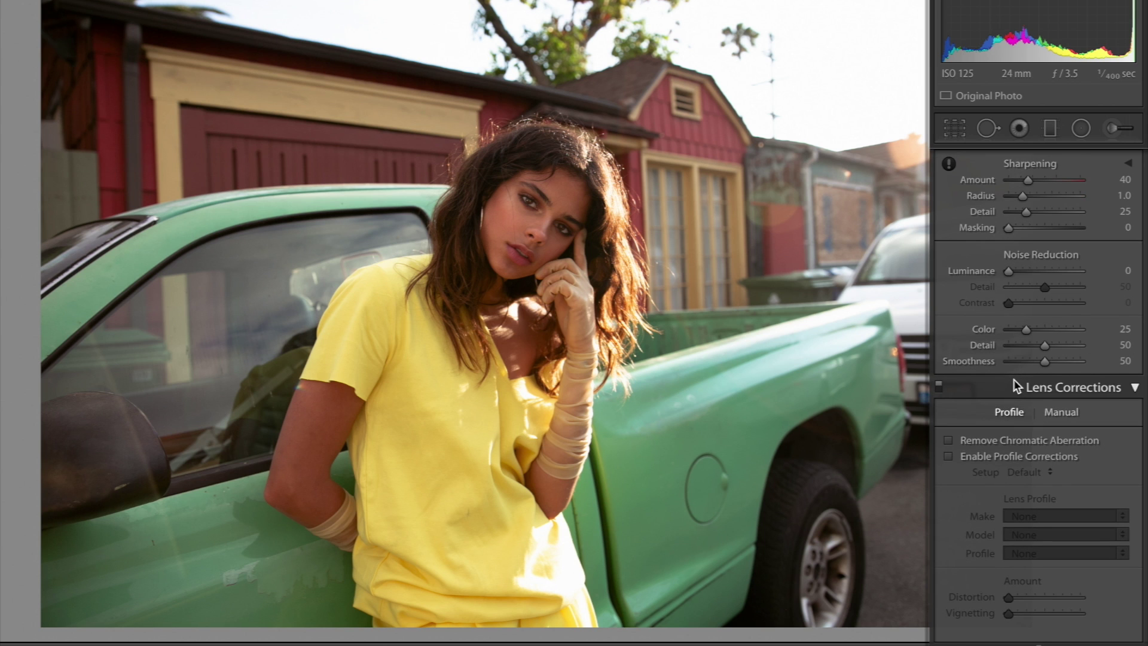
# Turn on Enable Profile Corrections, toggling it off and on twice to compare before and after
pyautogui.scroll(-2, 1007, 413)
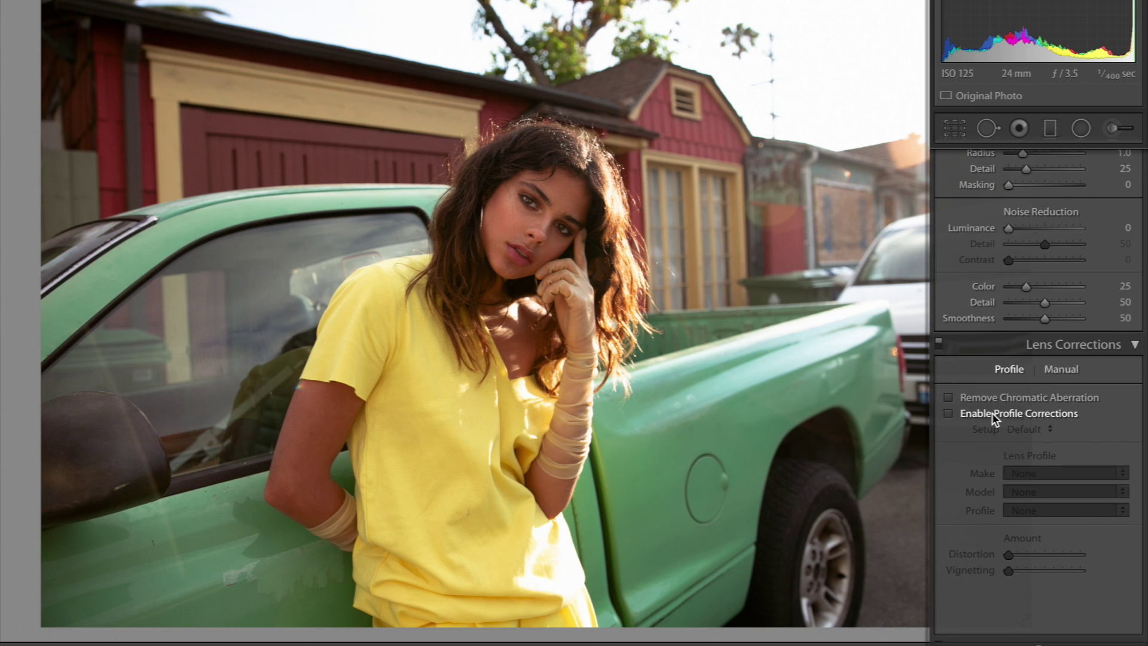
pyautogui.click(991, 413)
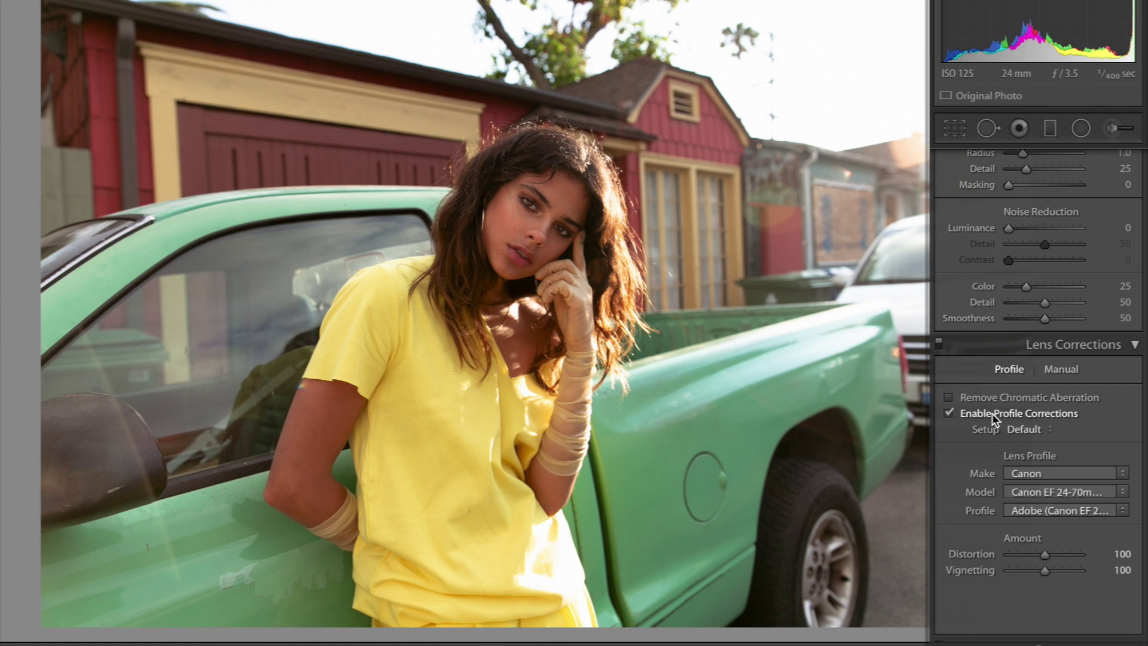
pyautogui.click(992, 413)
pyautogui.click(992, 414)
pyautogui.click(992, 413)
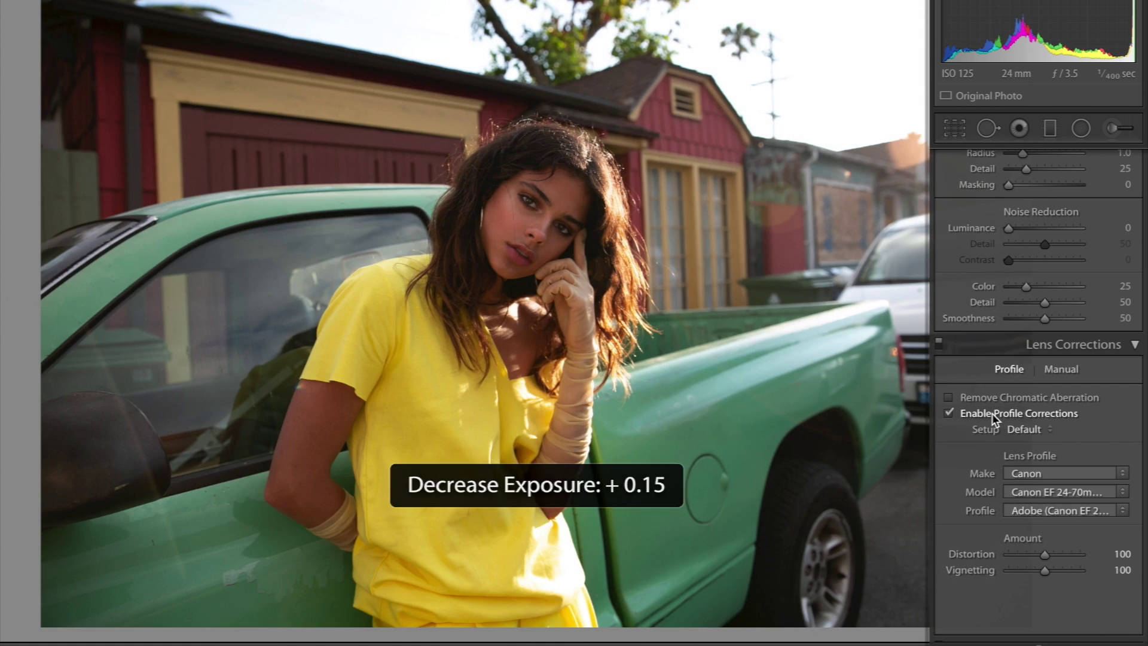
pyautogui.click(992, 413)
pyautogui.scroll(-5, 992, 414)
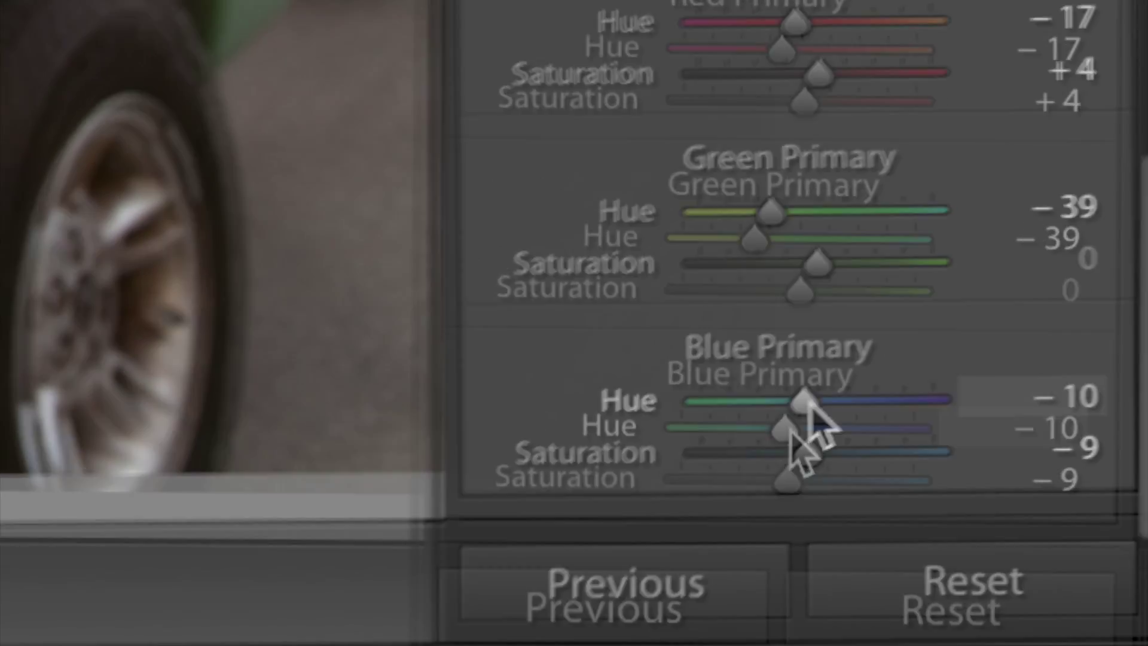
# Shift the Blue Primary hue, drag the Blue curve's black point, and lift a Red curve point slightly
pyautogui.moveTo(1042, 606); pyautogui.dragTo(979, 603)
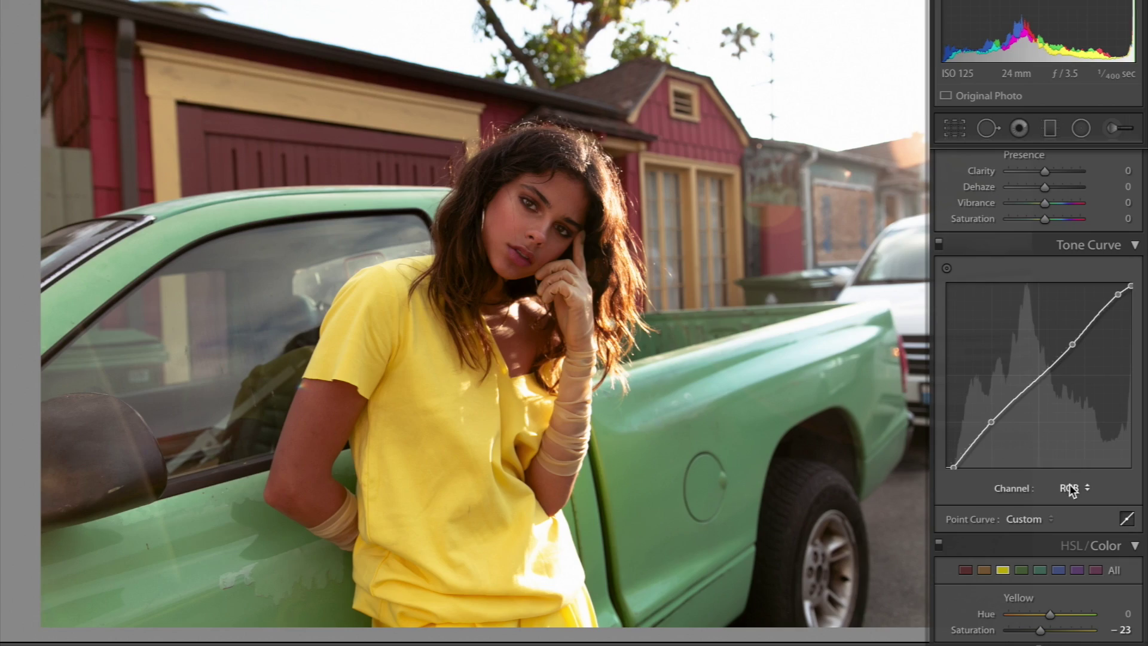
pyautogui.click(1069, 489)
pyautogui.click(1067, 520)
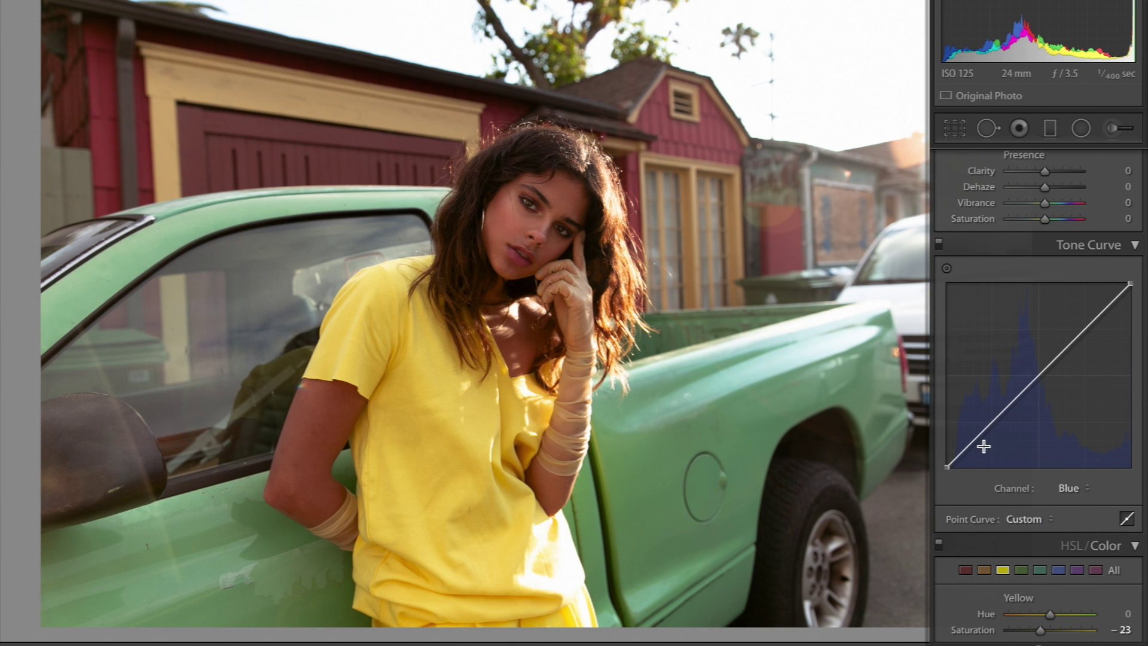
pyautogui.moveTo(950, 464); pyautogui.dragTo(956, 468)
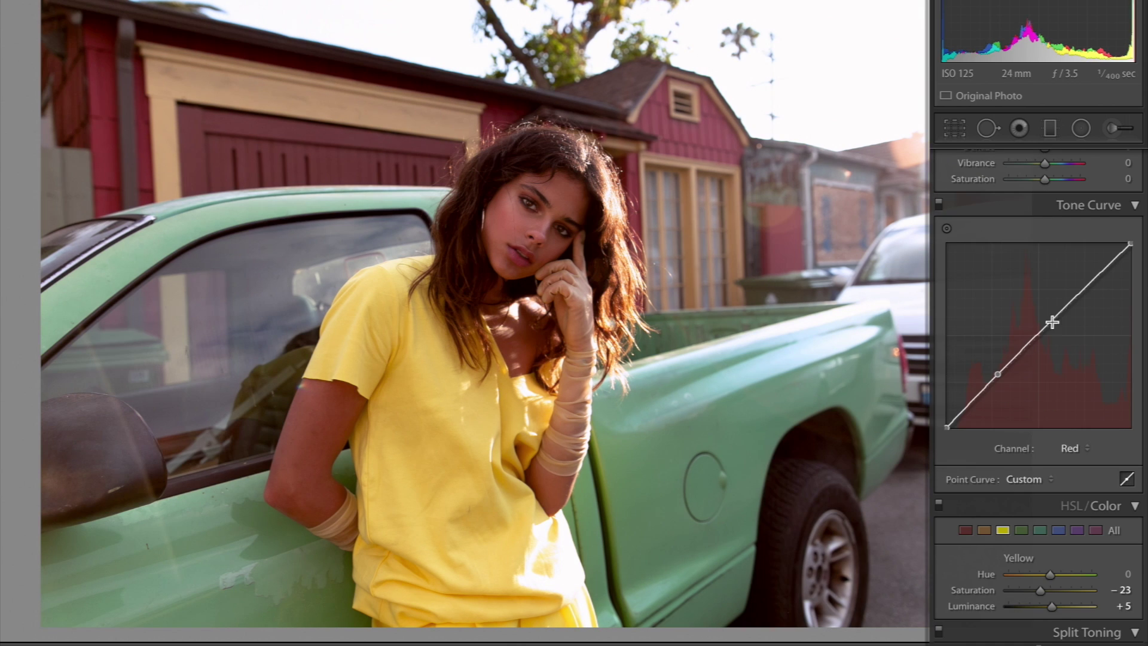
pyautogui.click(1063, 312)
pyautogui.moveTo(1063, 312); pyautogui.dragTo(1065, 306)
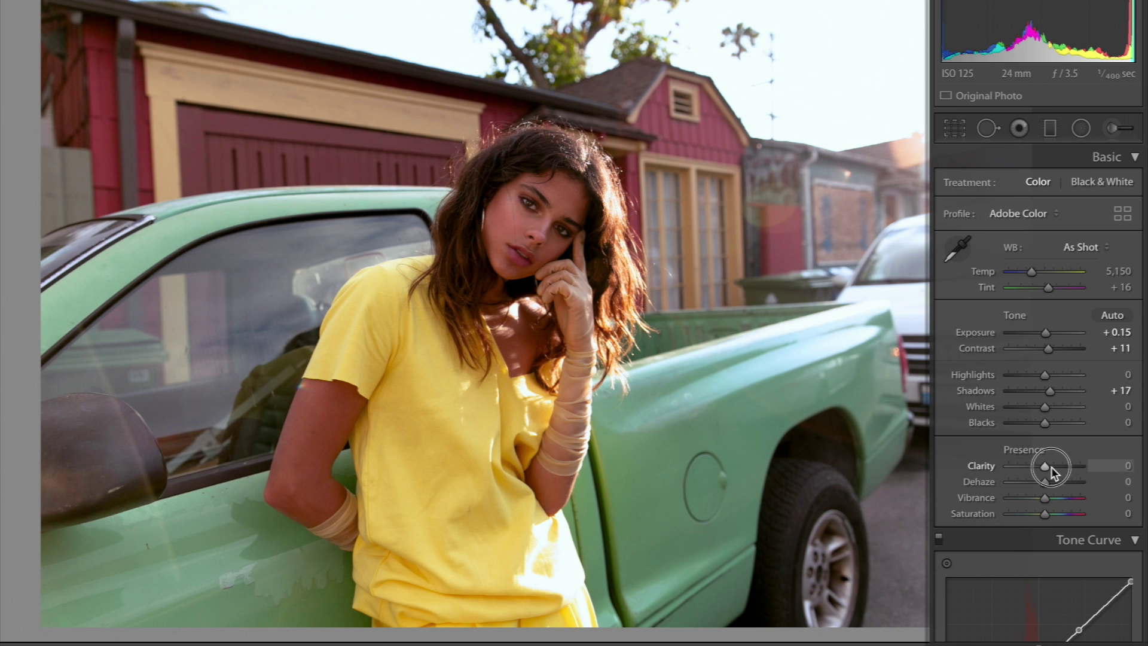
# Raise Clarity to +19, undoing a stray Temperature change along the way
pyautogui.moveTo(1051, 466); pyautogui.dragTo(1053, 468)
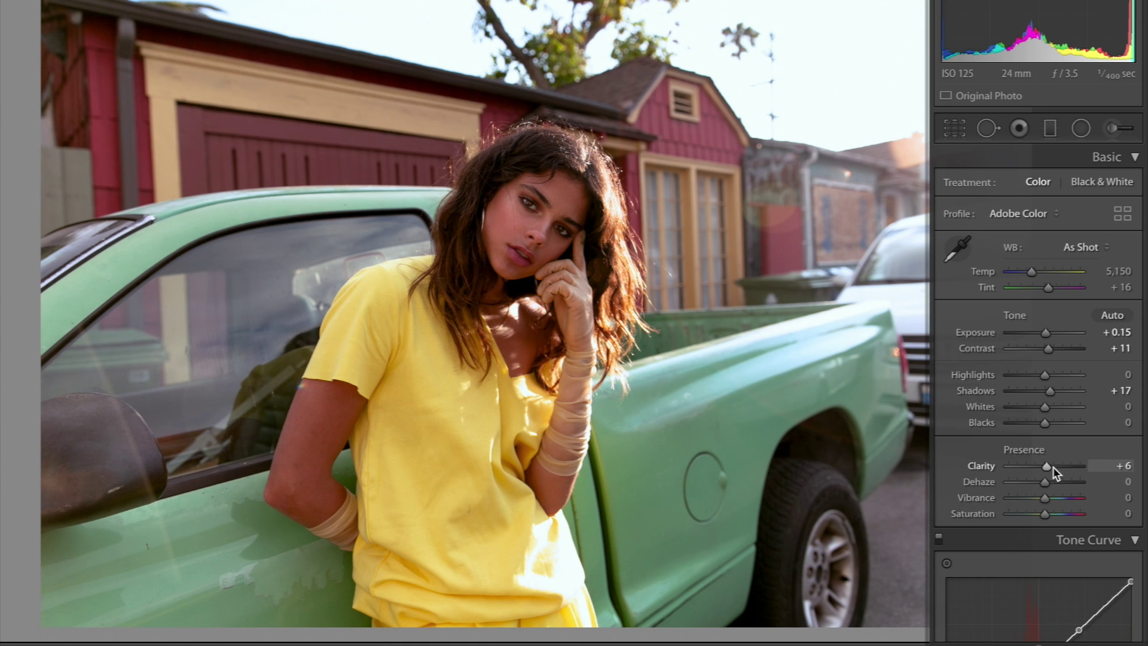
pyautogui.hotkey('ctrl', 'z')
pyautogui.moveTo(1033, 271); pyautogui.dragTo(1035, 271)
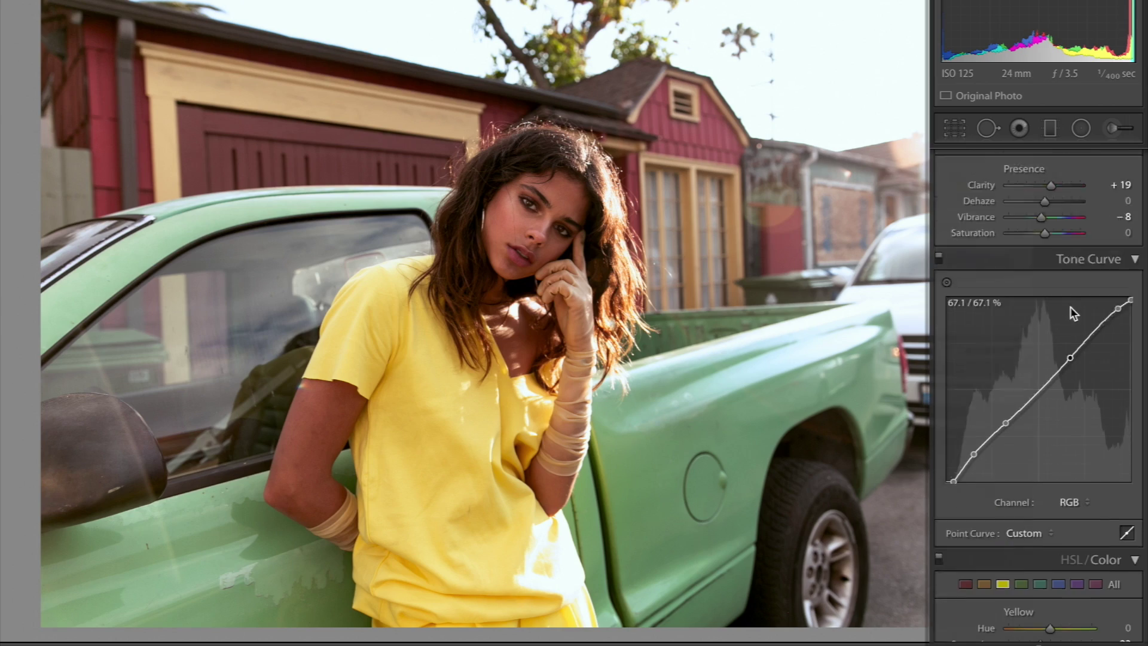
# Shift the shadows tint to +29
pyautogui.scroll(4, 1070, 307)
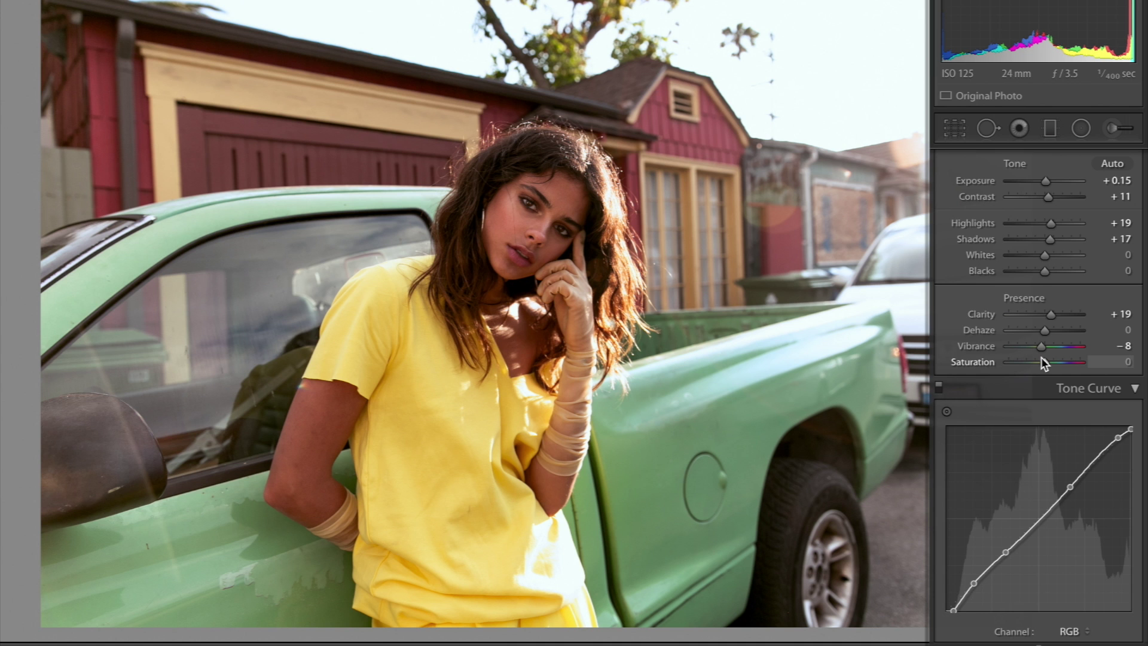
pyautogui.scroll(-10, 1041, 357)
pyautogui.scroll(-2, 1023, 485)
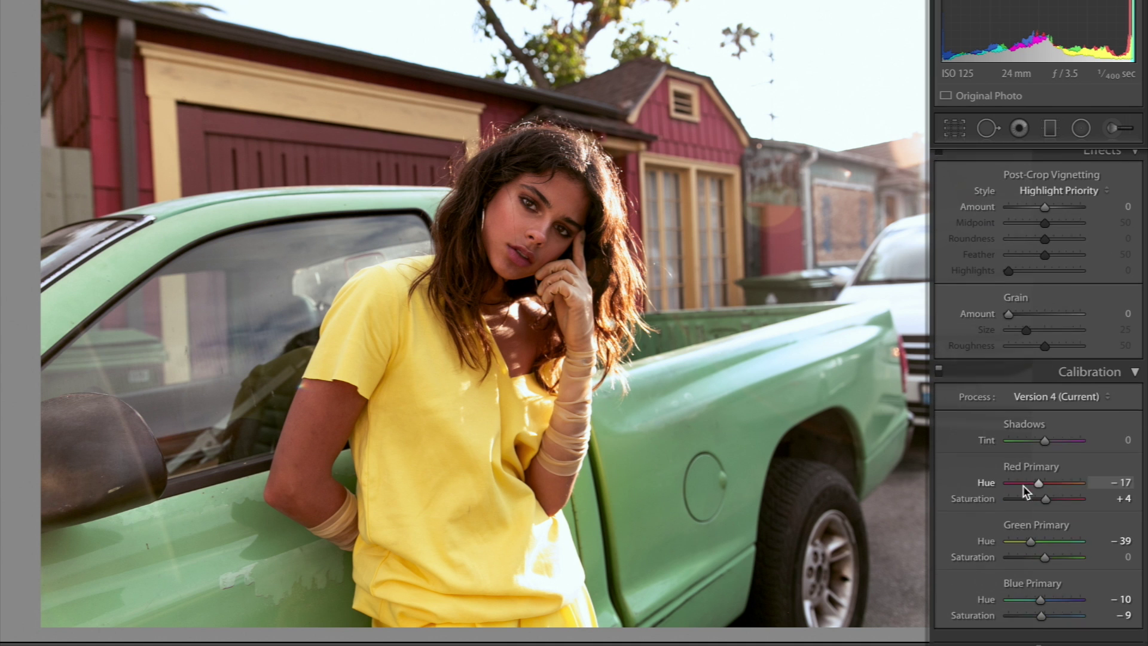
pyautogui.moveTo(1034, 446)
pyautogui.mouseDown()
pyautogui.moveTo(1060, 449)
pyautogui.moveTo(1029, 449)
pyautogui.mouseUp()
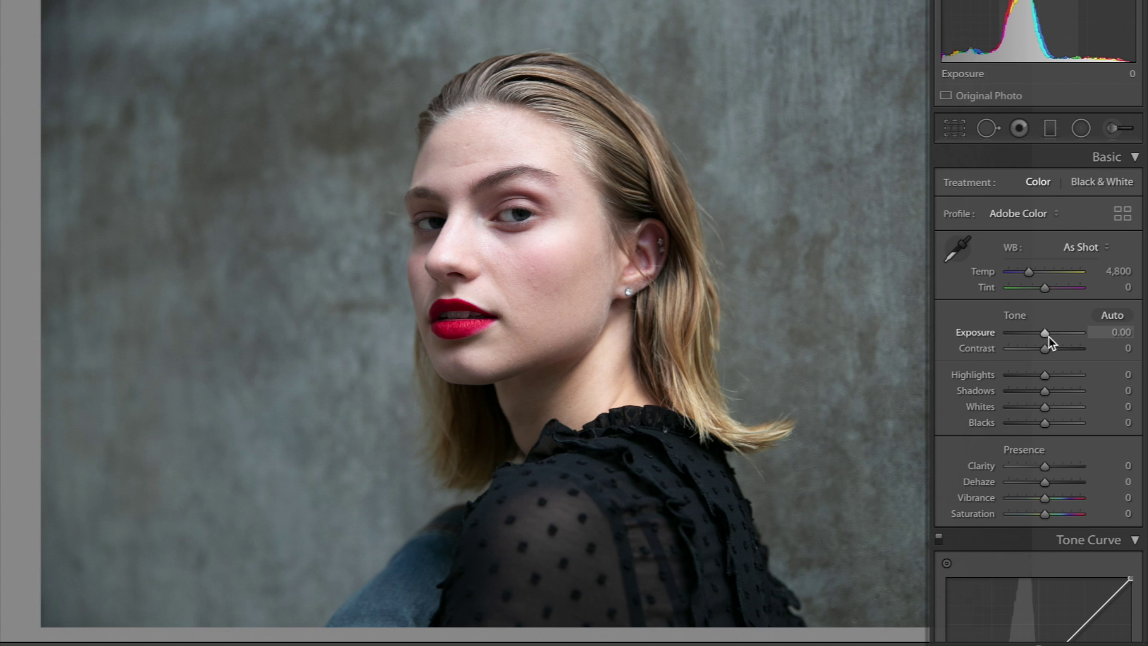
# Raise Exposure to +0.10 and lift Shadows to about +39
pyautogui.moveTo(1049, 336); pyautogui.dragTo(1049, 336)
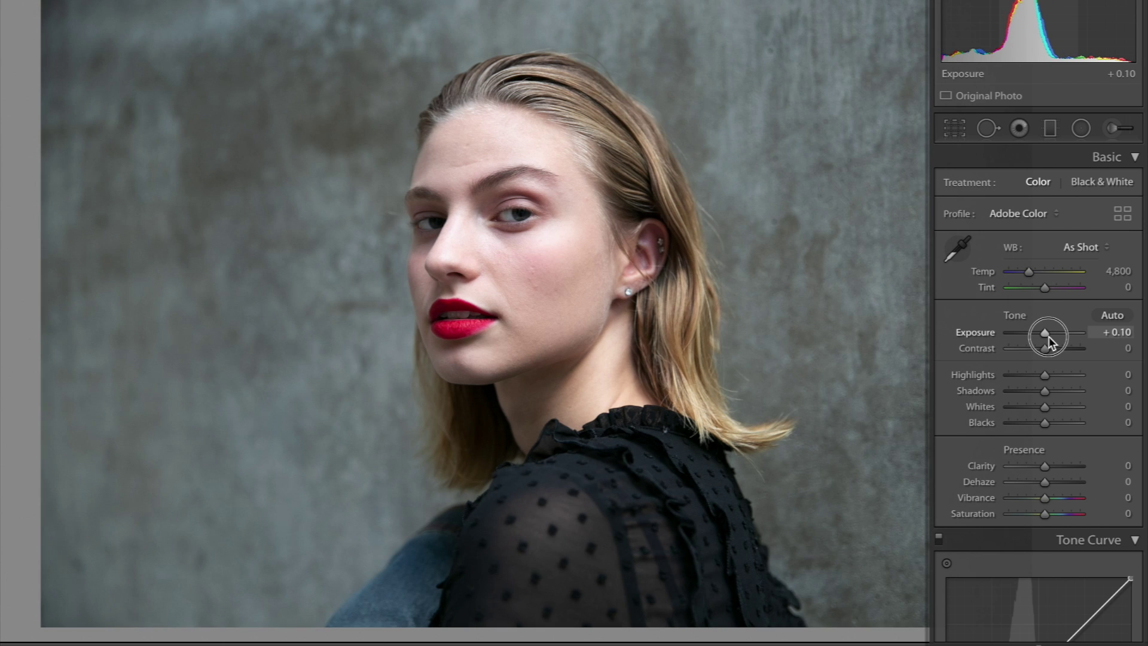
pyautogui.moveTo(1056, 392); pyautogui.dragTo(1059, 392)
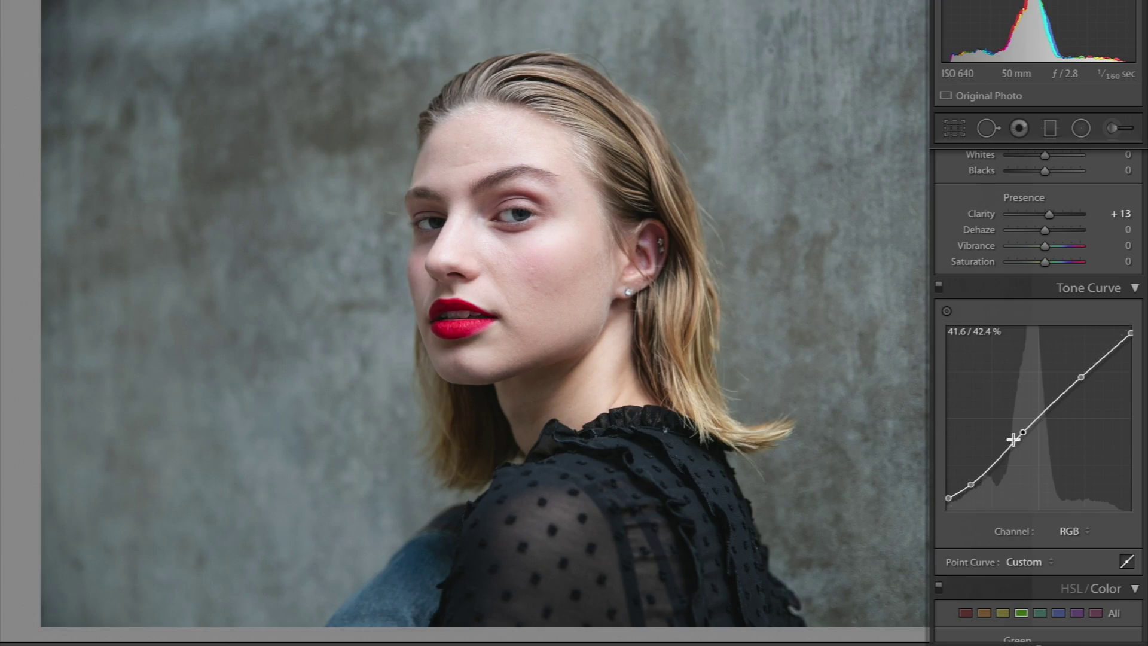
# Add a point near 27% on the RGB curve and drag it down-left
pyautogui.click(997, 459)
pyautogui.moveTo(996, 460); pyautogui.dragTo(968, 482)
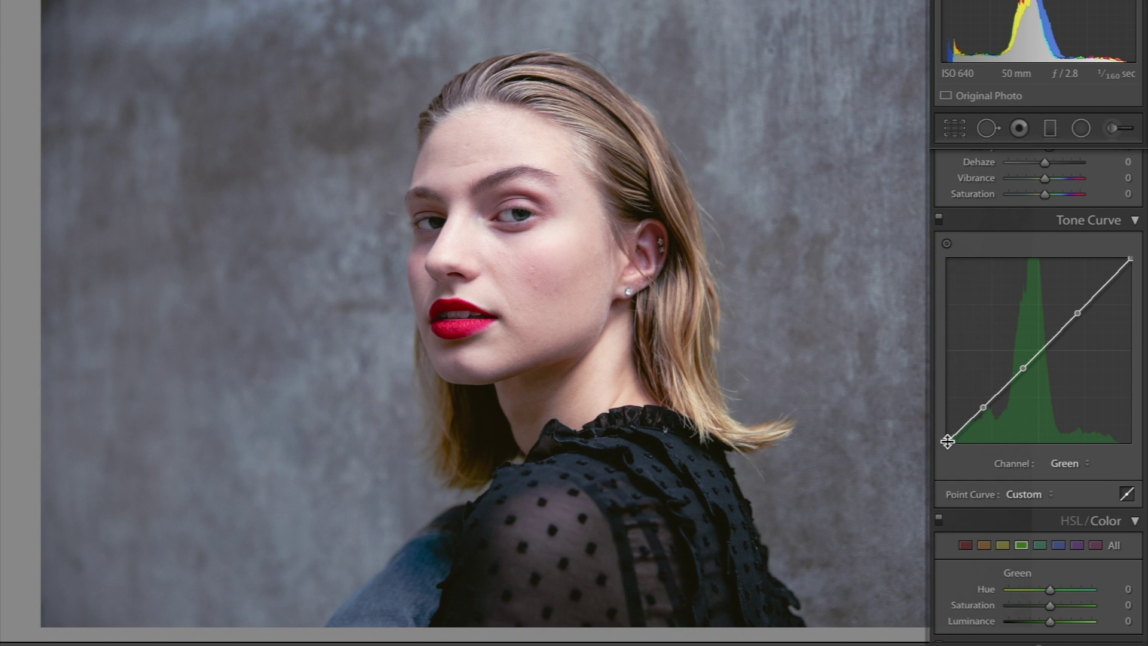
# Lift the Green curve's shadow end, then pull the Red curve's upper tones and shadows down
pyautogui.moveTo(946, 443)
pyautogui.mouseDown()
pyautogui.moveTo(948, 428)
pyautogui.moveTo(951, 442)
pyautogui.mouseUp()
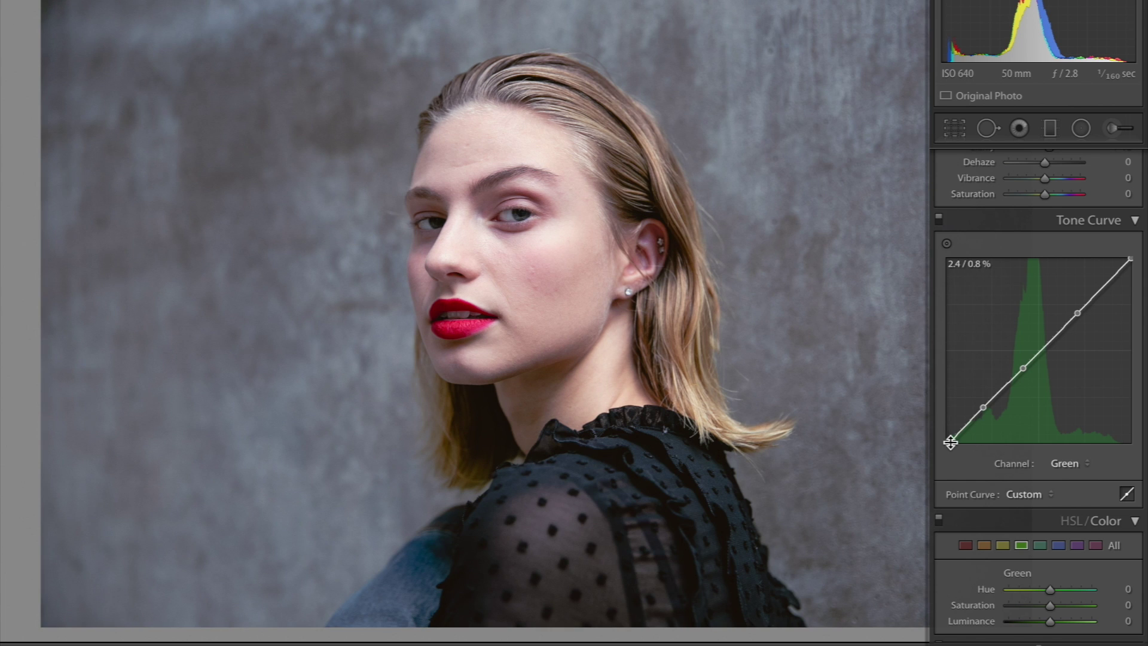
pyautogui.click(1069, 464)
pyautogui.click(1079, 449)
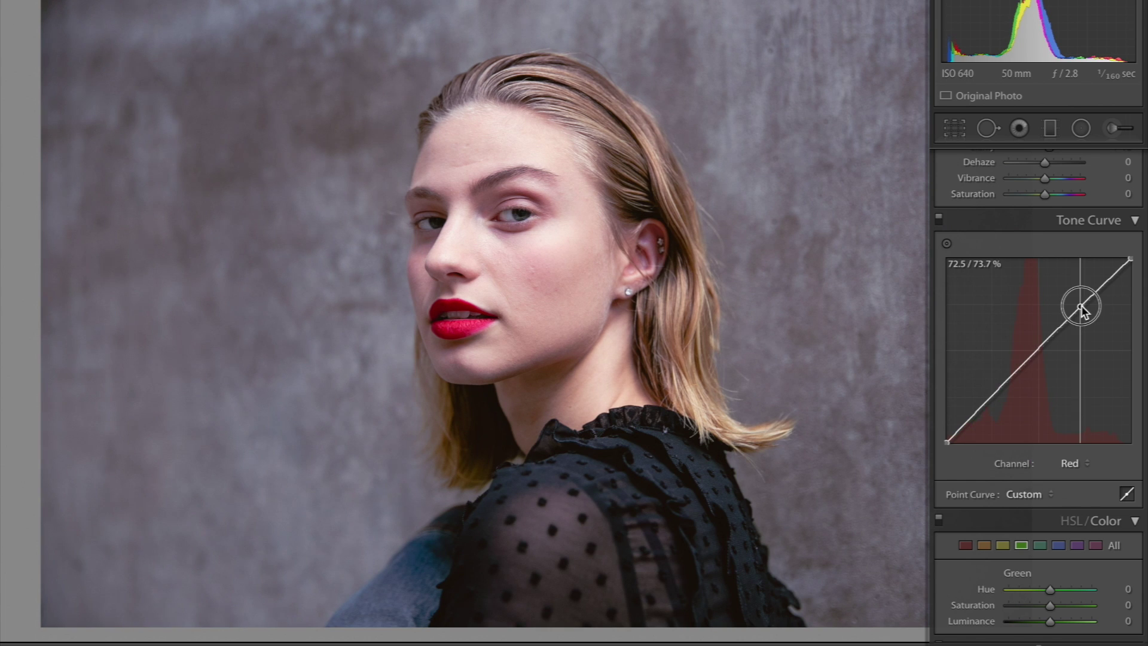
pyautogui.moveTo(1081, 308); pyautogui.dragTo(1084, 310)
pyautogui.moveTo(1134, 261)
pyautogui.mouseDown()
pyautogui.moveTo(1119, 261)
pyautogui.moveTo(1136, 254)
pyautogui.mouseUp()
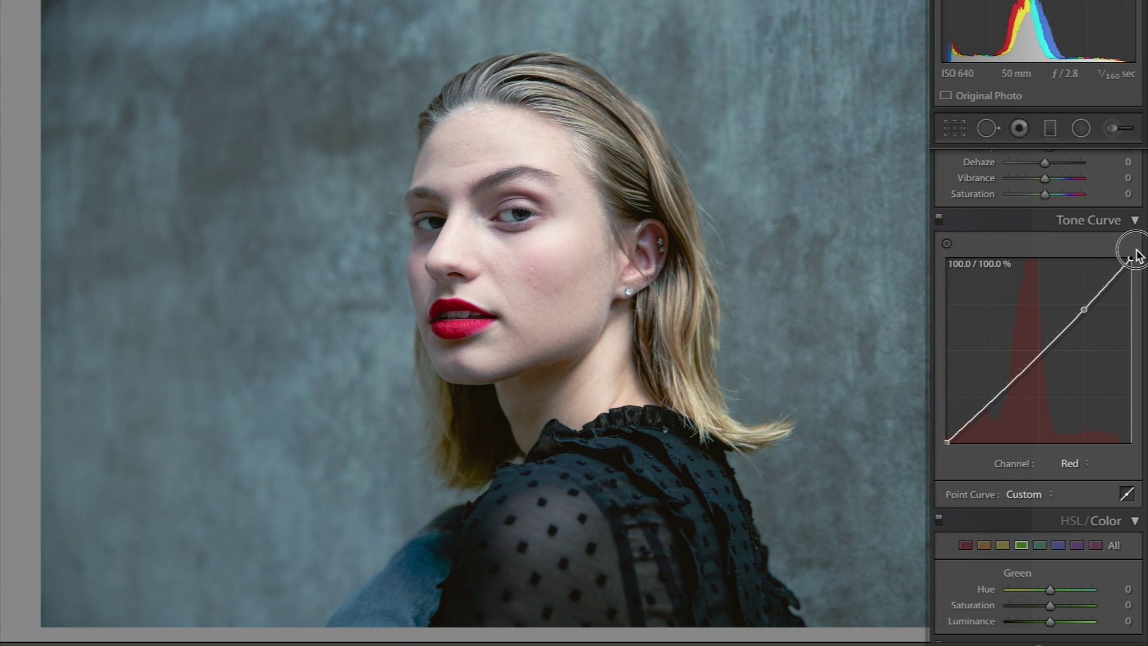
pyautogui.moveTo(1029, 364); pyautogui.dragTo(1016, 380)
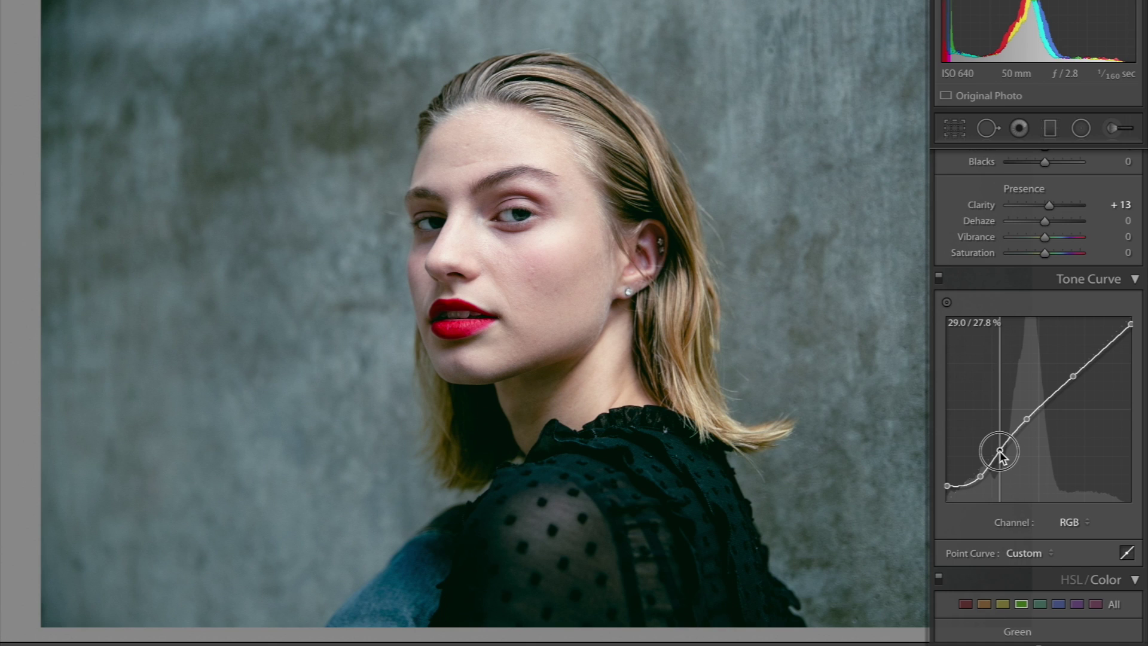
# Fine-tune the low curve point, then set Red Hue to −19 and Red Luminance to about −36
pyautogui.moveTo(999, 456); pyautogui.dragTo(997, 450)
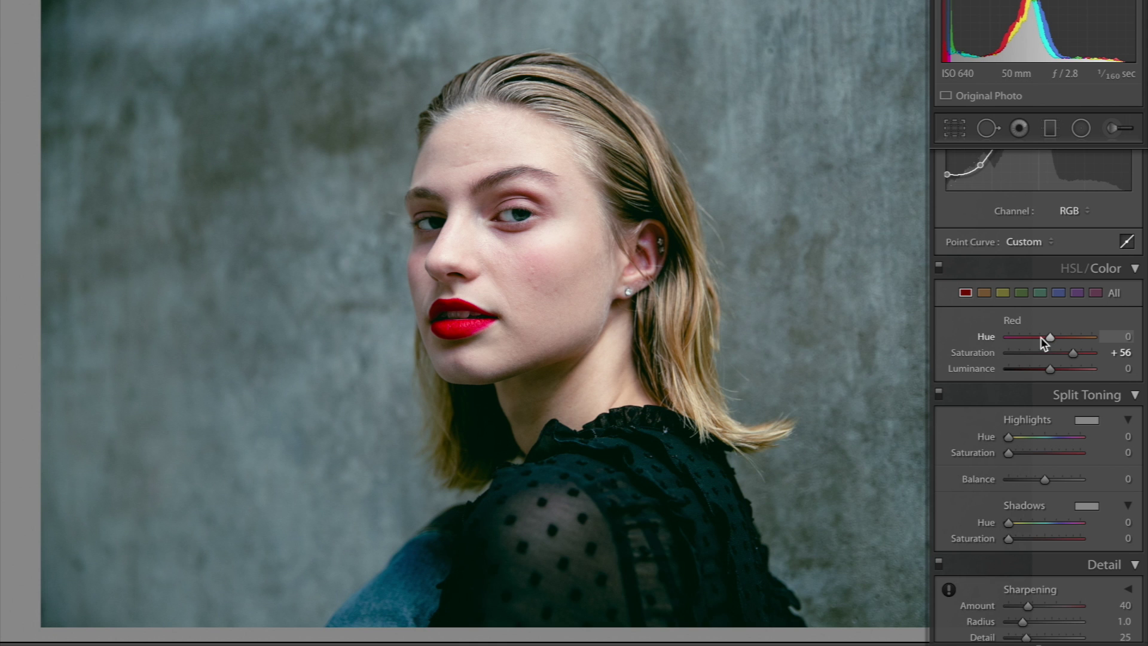
pyautogui.moveTo(1040, 338); pyautogui.dragTo(1043, 339)
pyautogui.click(1034, 371)
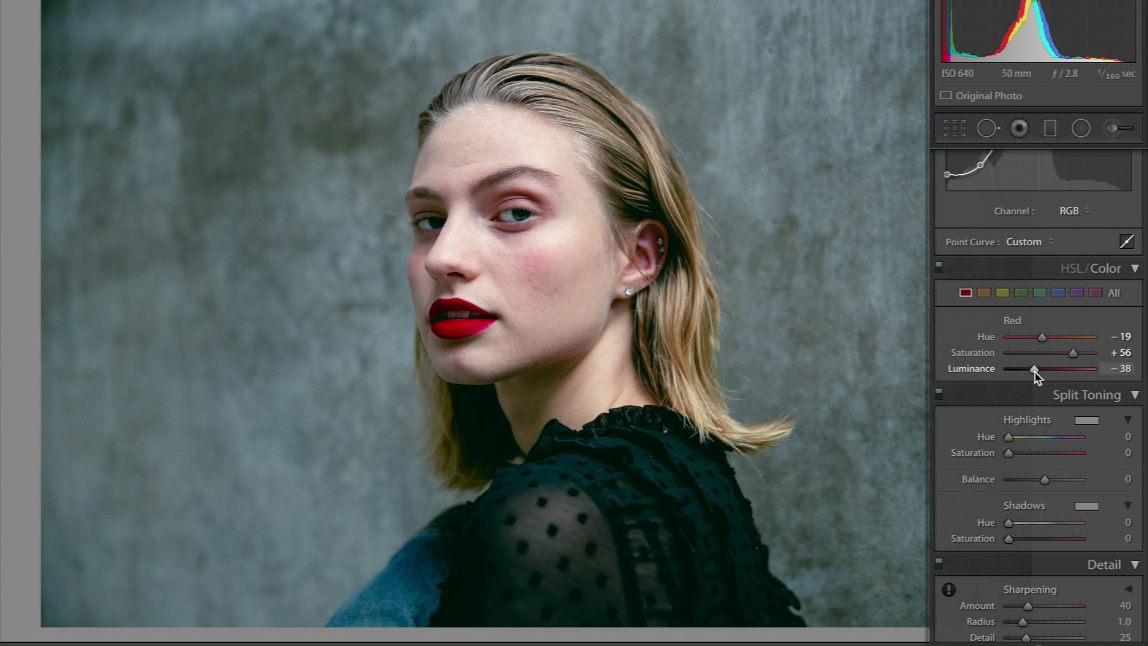
pyautogui.click(1043, 367)
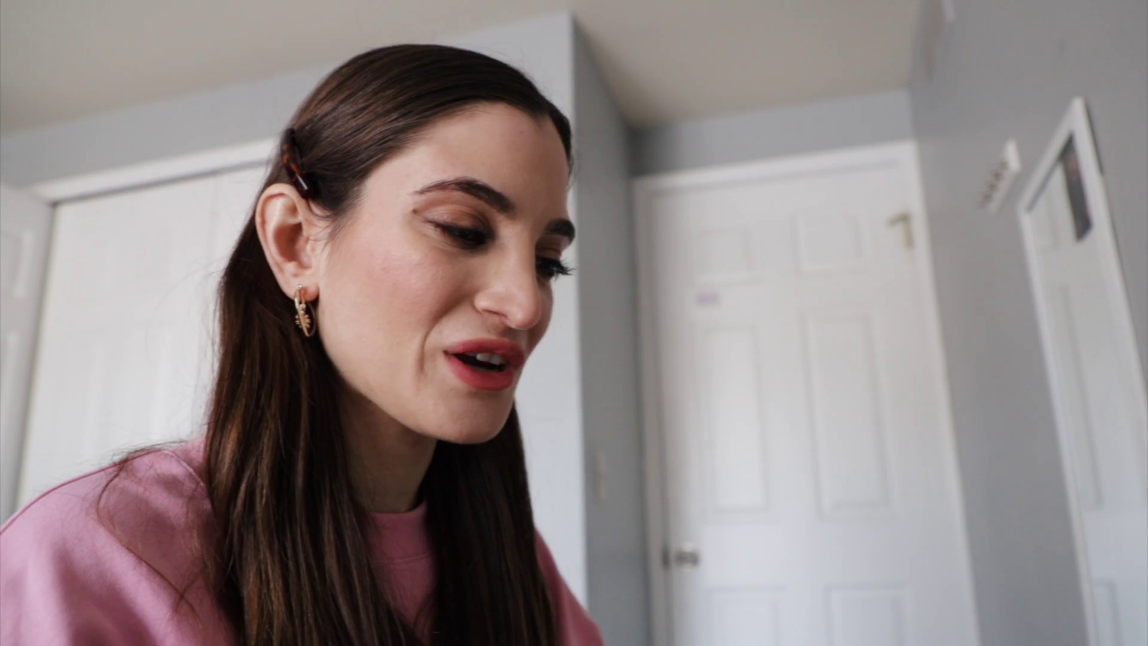
pyautogui.click(1007, 453)
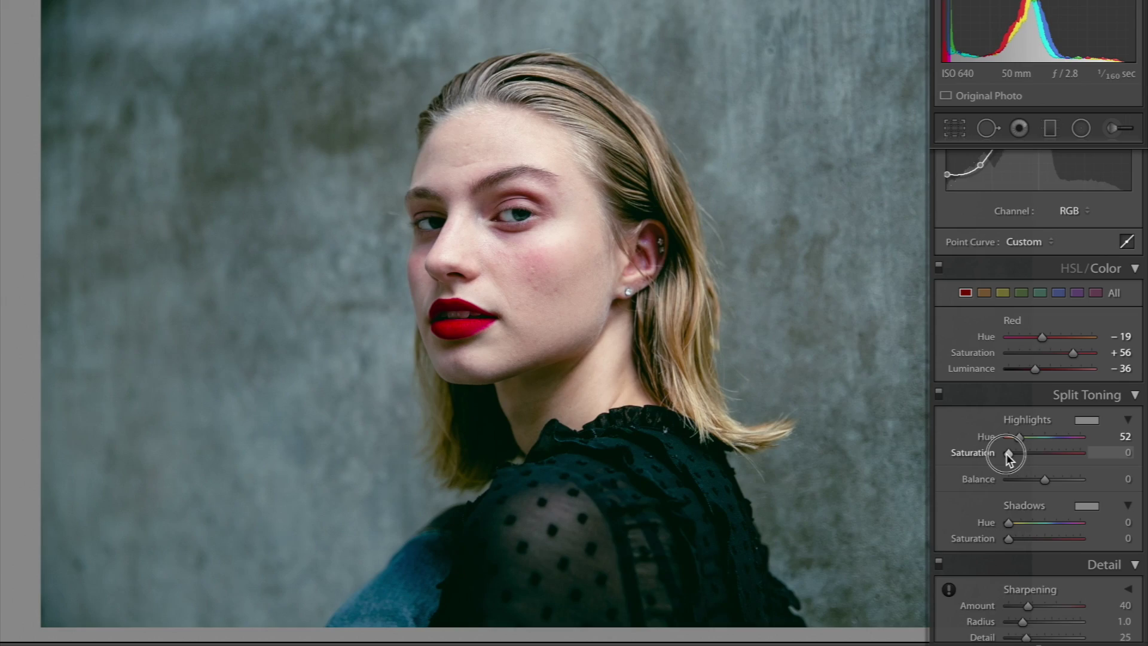
# Split-tone the photo: Highlights Hue 14, Saturation 5; Shadows Hue 33, Saturation 12
pyautogui.moveTo(1019, 437); pyautogui.dragTo(1062, 437)
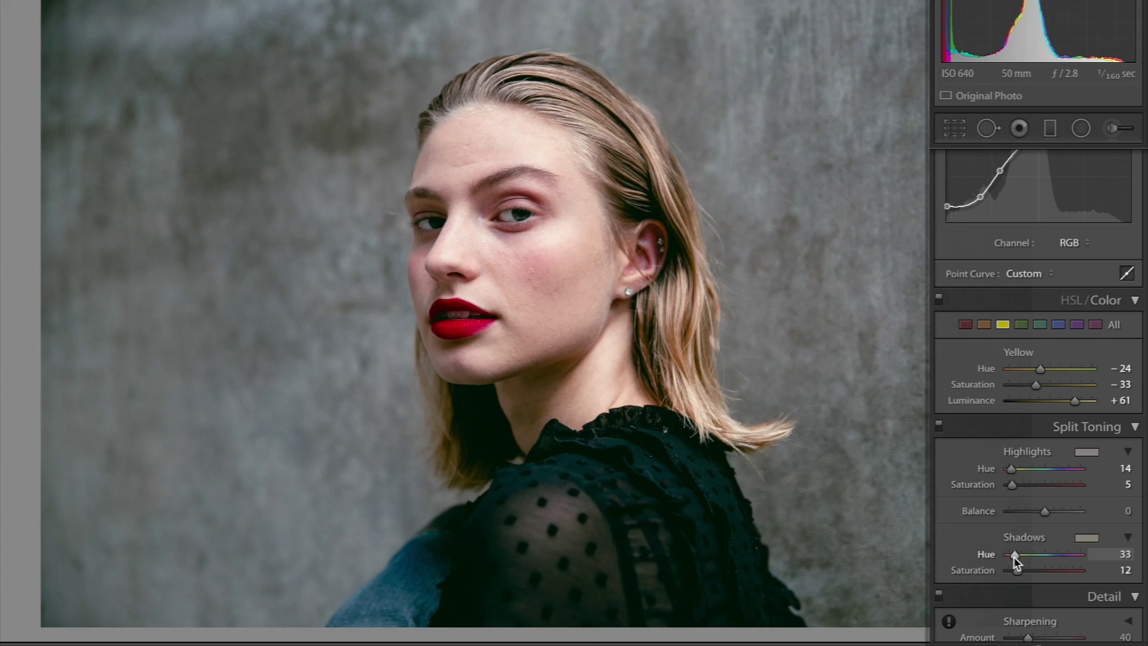
pyautogui.scroll(-1, 1013, 557)
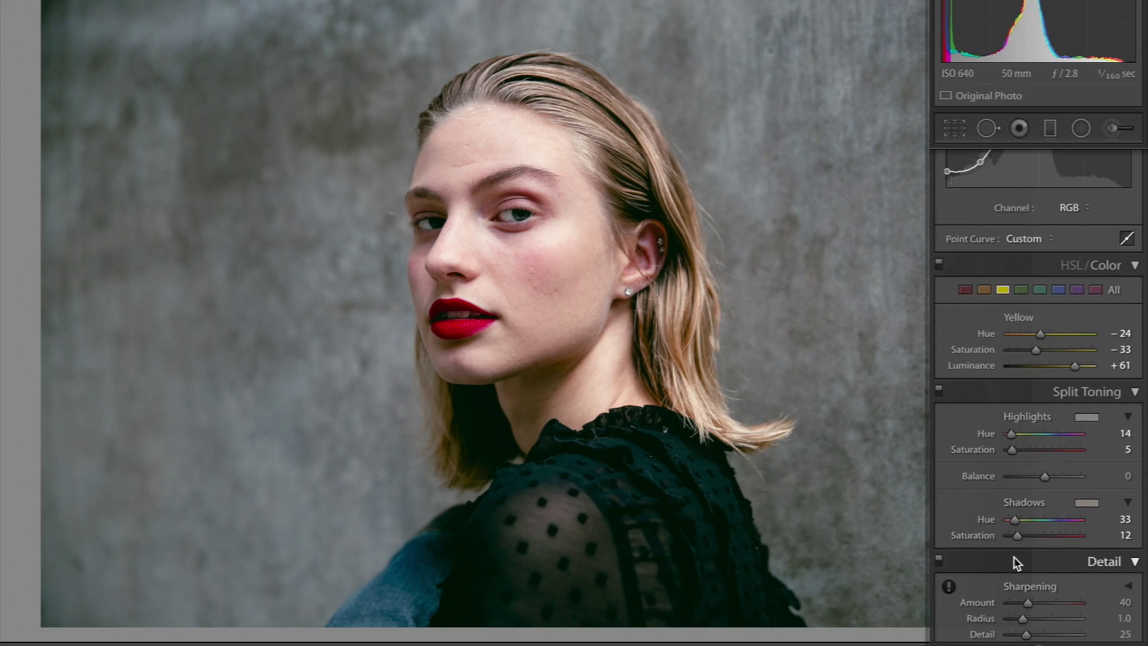
pyautogui.scroll(-12, 1013, 557)
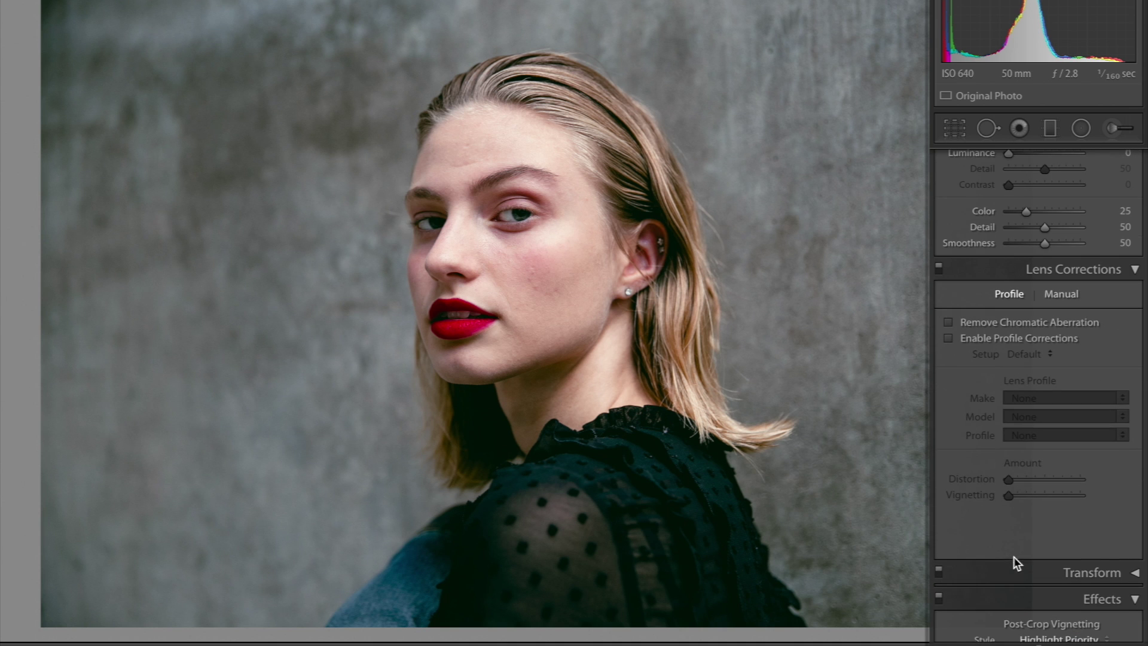
# Enable lens profile corrections and set the Calibration Red Primary hue to +20
pyautogui.click(993, 335)
pyautogui.scroll(-12, 993, 335)
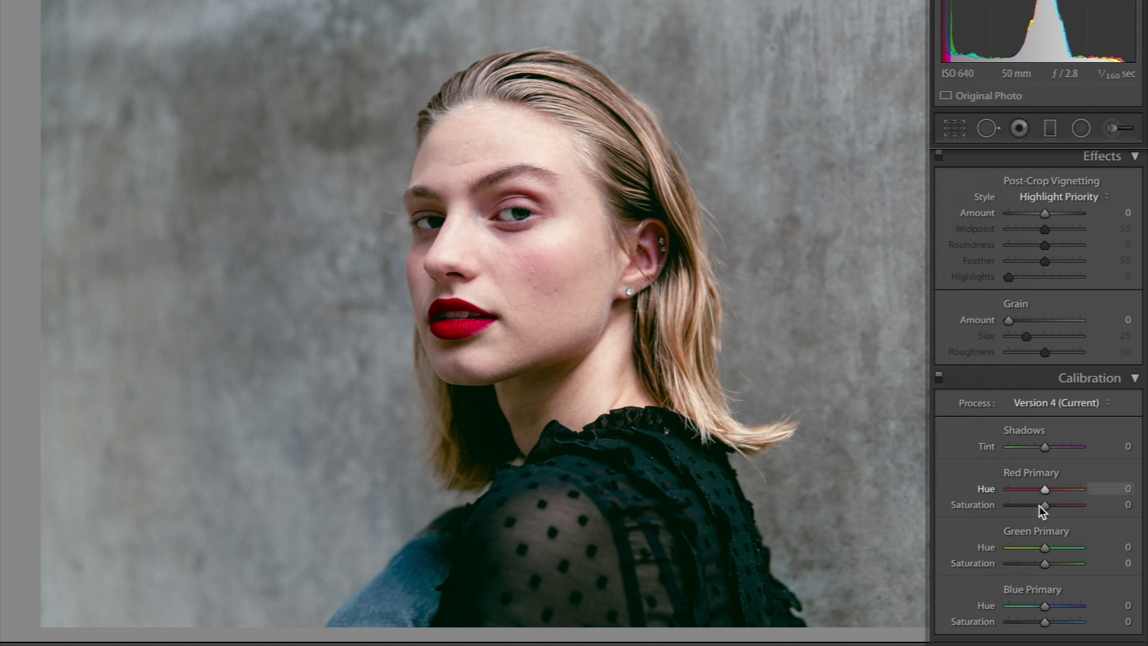
pyautogui.click(1032, 488)
pyautogui.moveTo(1031, 488); pyautogui.dragTo(1045, 489)
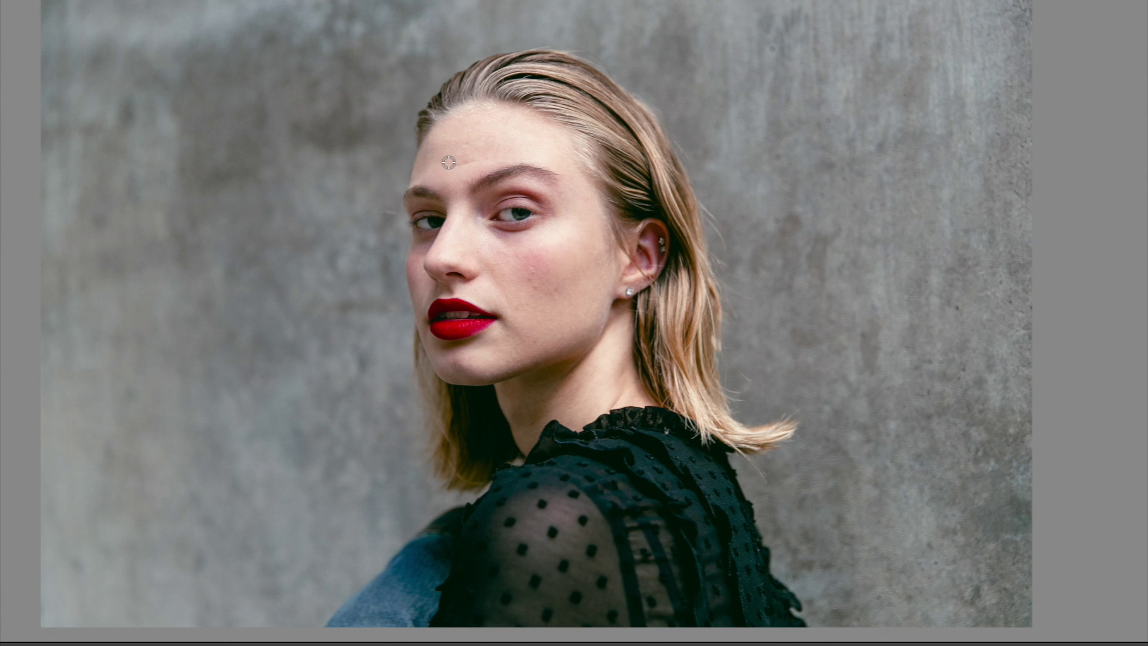
# Heal the forehead and cheek blemishes with Spot Removal, undoing one poor source change
pyautogui.moveTo(505, 152); pyautogui.dragTo(481, 124)
pyautogui.click(540, 290)
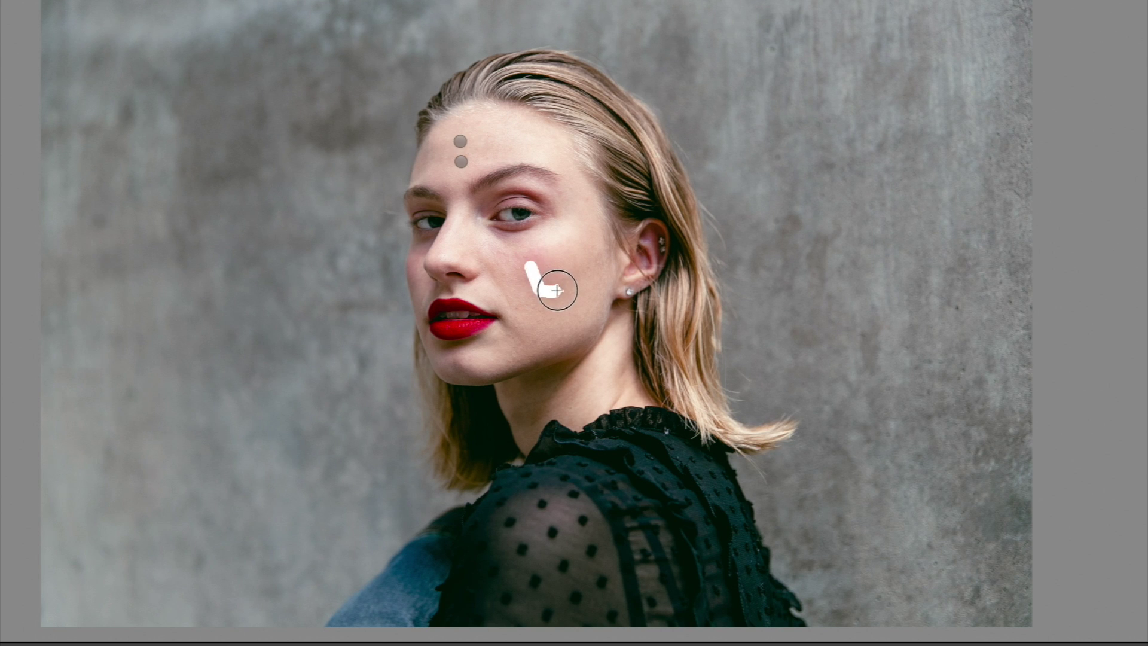
pyautogui.moveTo(592, 279); pyautogui.dragTo(574, 257)
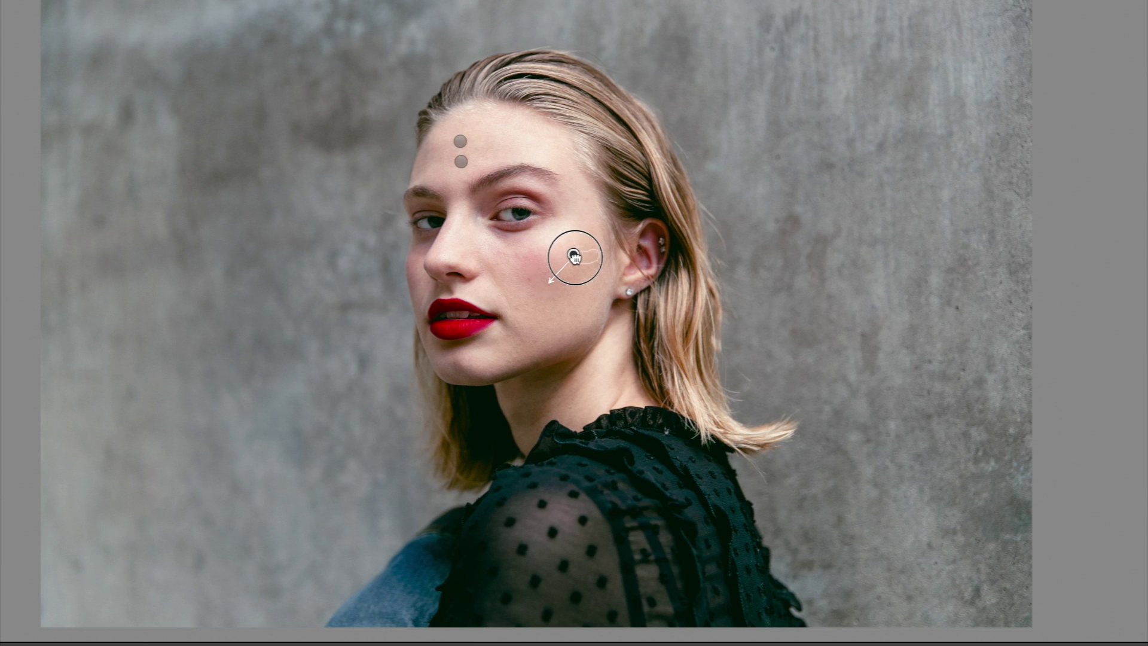
pyautogui.hotkey('ctrl', 'z')
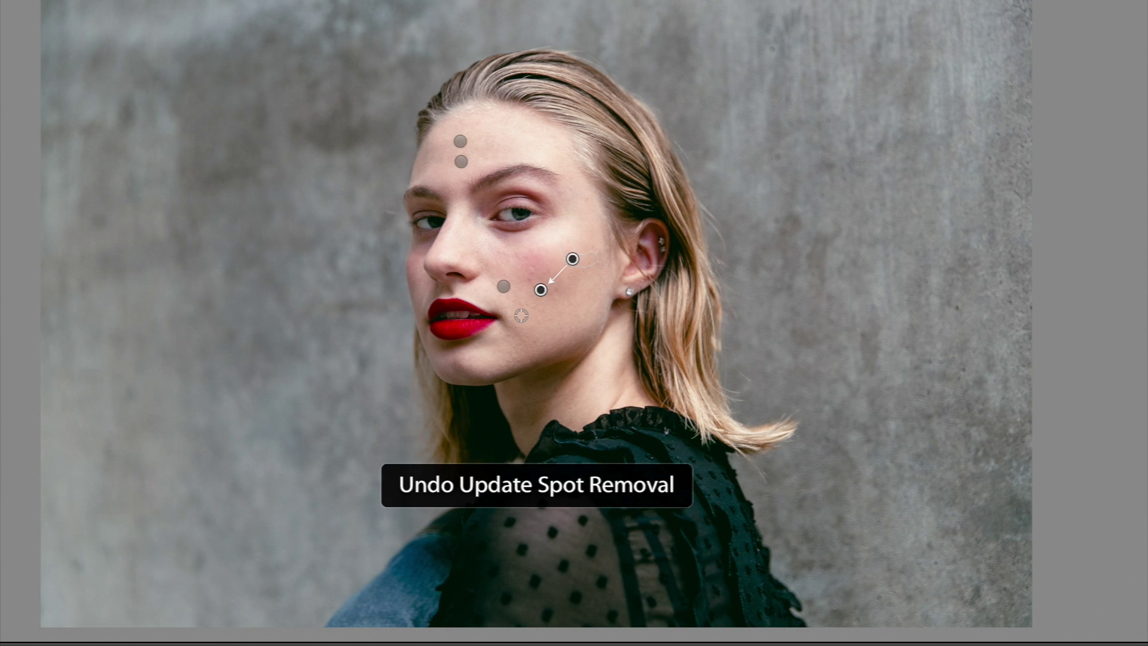
pyautogui.click(590, 272)
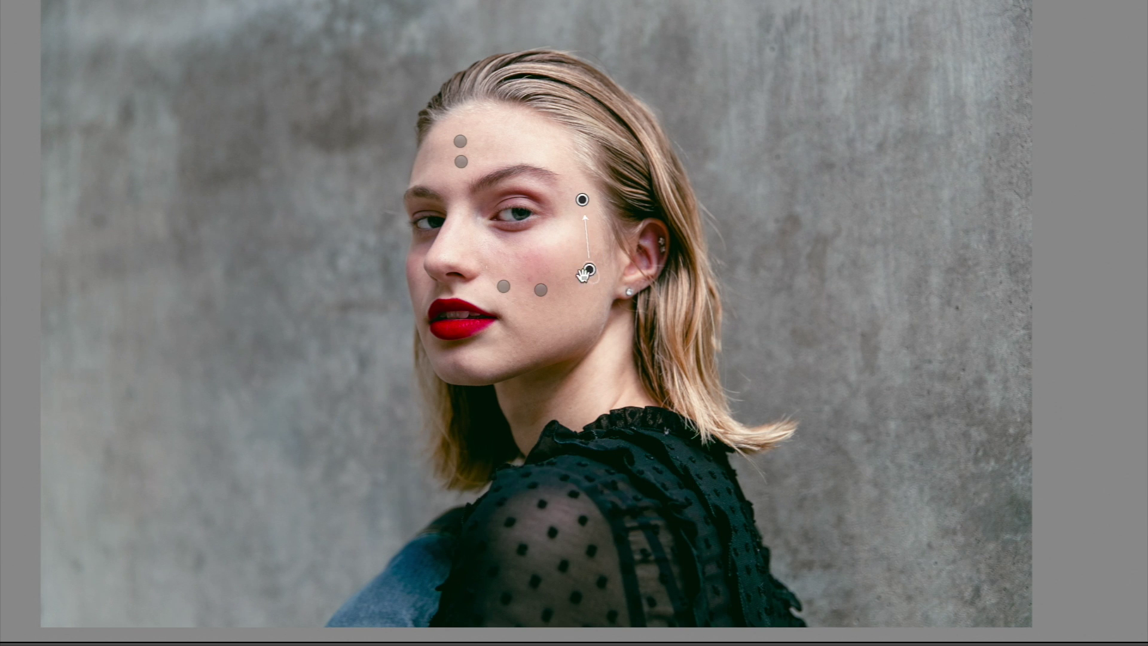